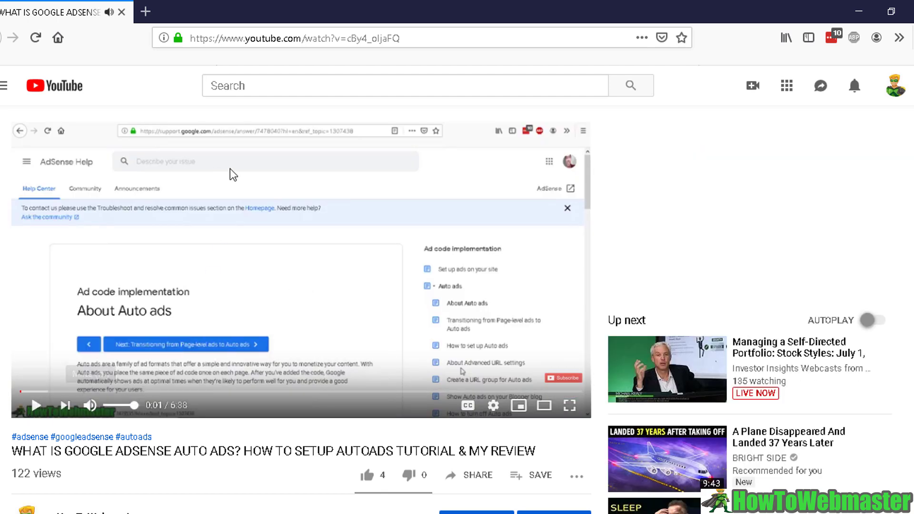
# Scroll below the player on the Google AdSense Auto Ads video's watch page.
pyautogui.scroll(-3, 256, 512)
pyautogui.moveTo(241, 364); pyautogui.dragTo(22, 365)
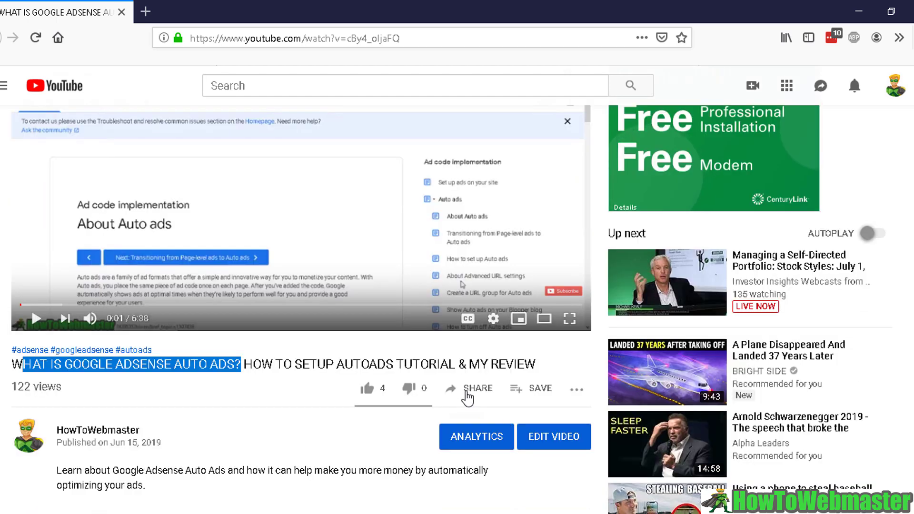
# Open the video's Share dialog and page its icons to Twitter, LinkedIn, Facebook and Blogger.
pyautogui.click(470, 395)
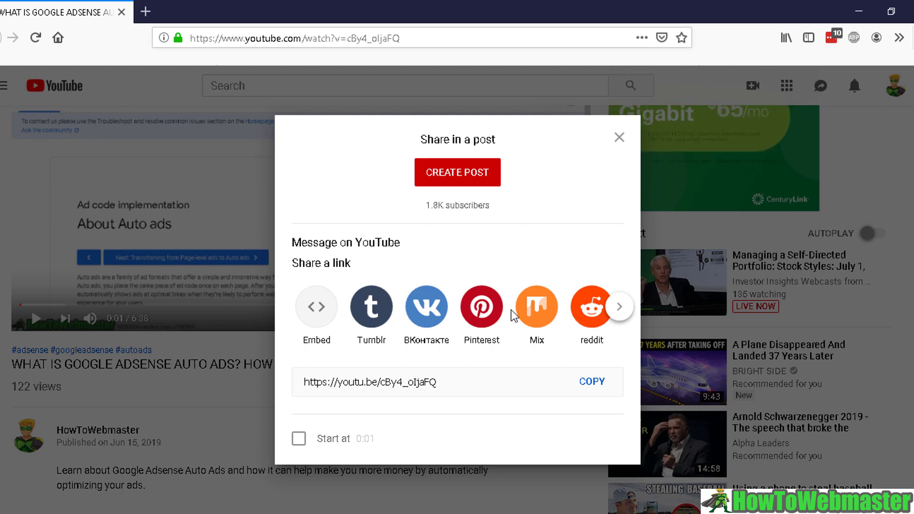
pyautogui.click(619, 308)
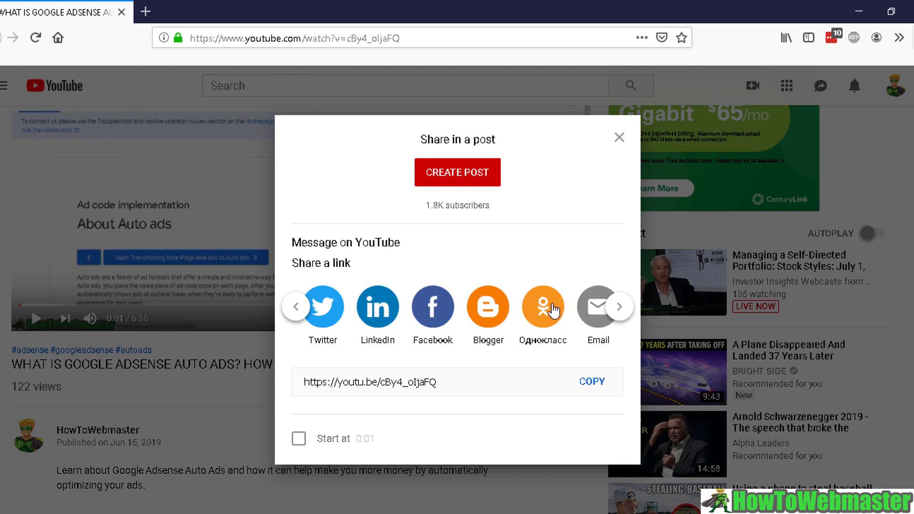
pyautogui.click(297, 307)
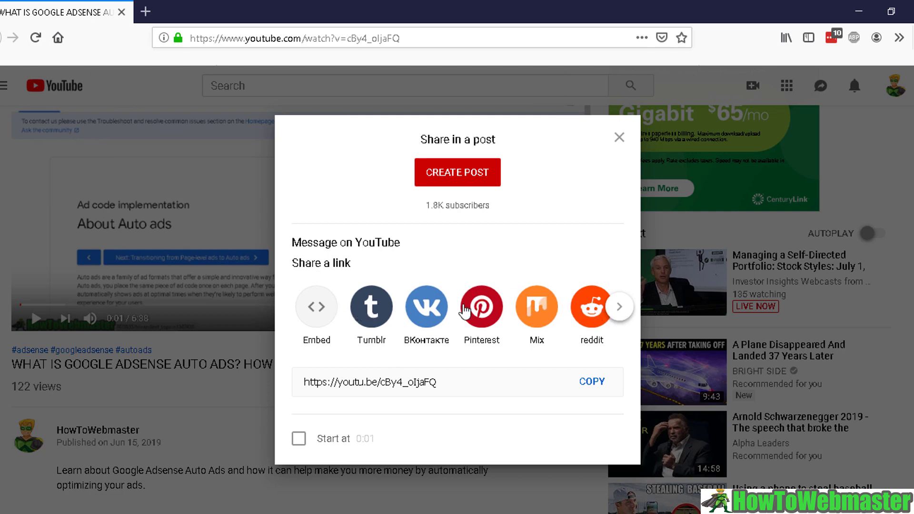
pyautogui.click(619, 307)
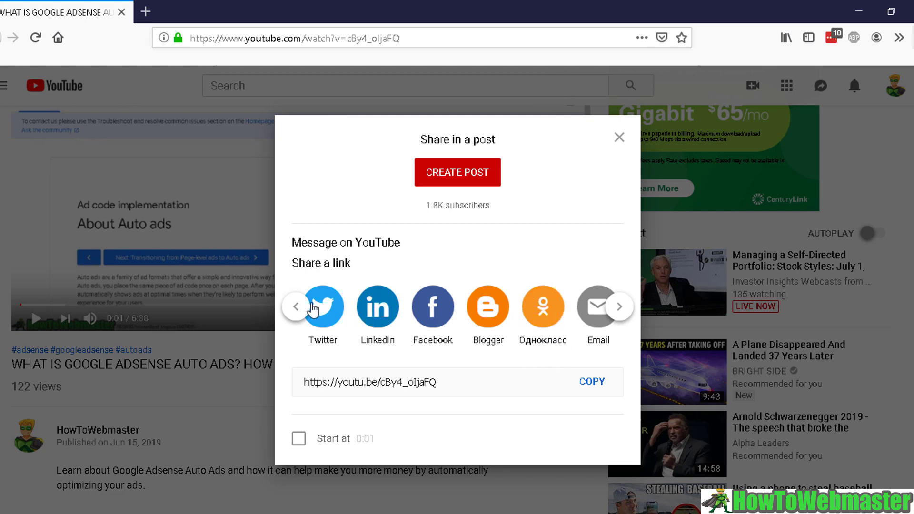
# Page the Share carousel back to Embed, Tumblr, ВКонтакте, Pinterest, Mix and reddit.
pyautogui.click(295, 307)
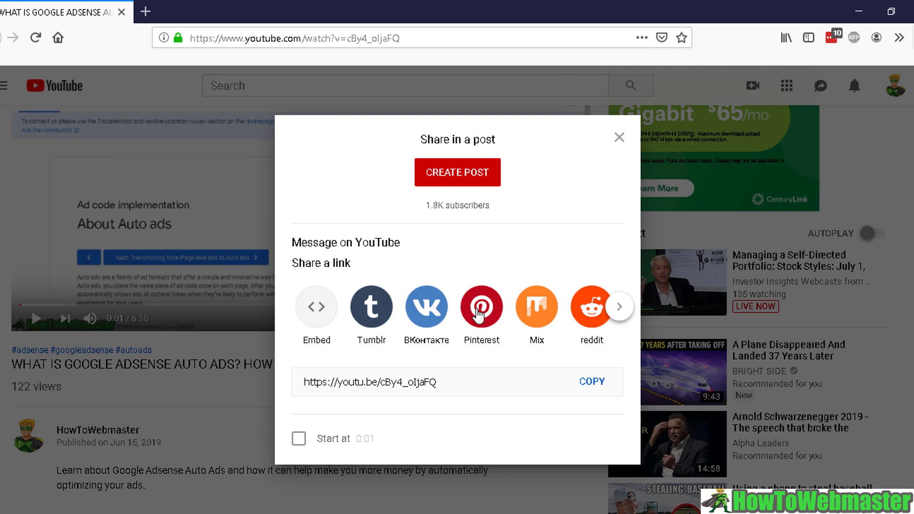
pyautogui.click(619, 306)
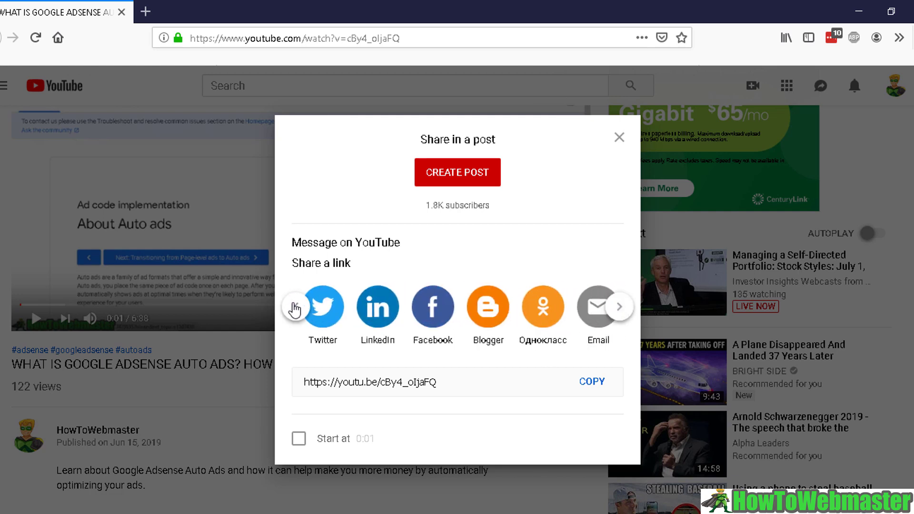
pyautogui.click(295, 310)
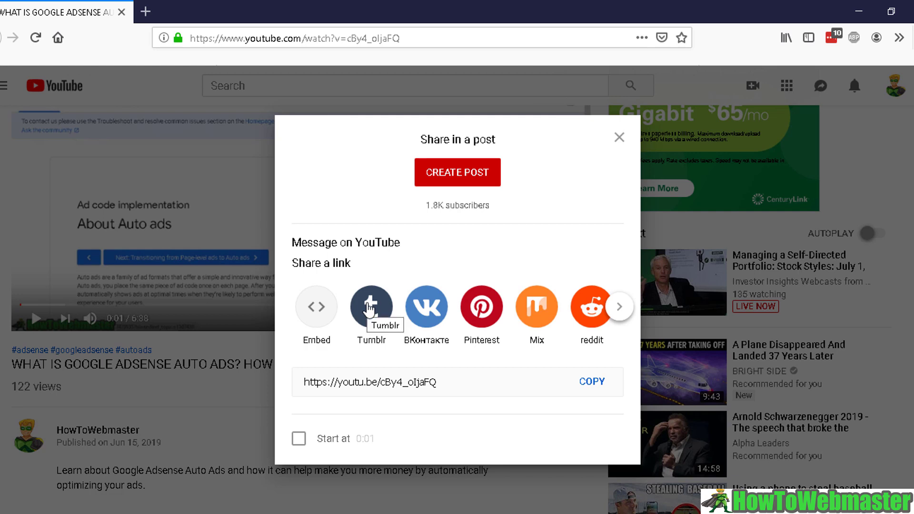
# Open Tumblr, VK, Pinterest and Mix share pages in separate tabs.
pyautogui.click(370, 308)
pyautogui.click(425, 318)
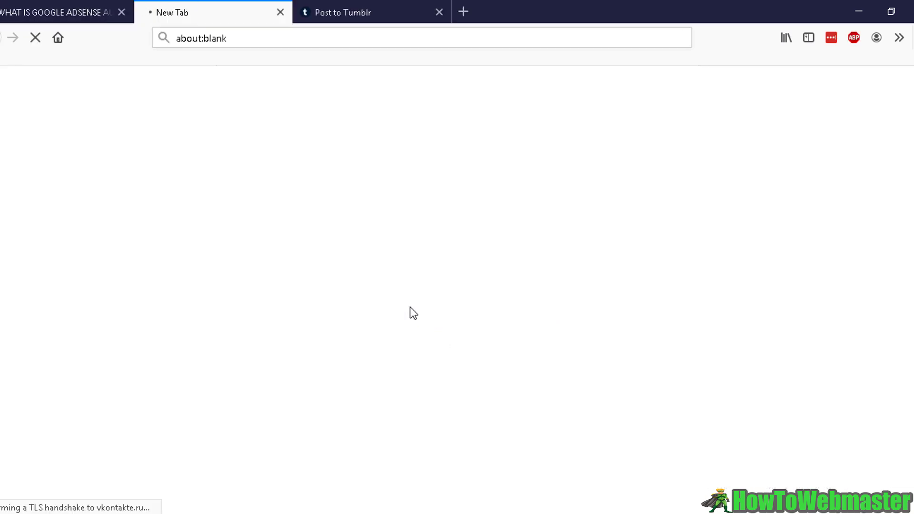
pyautogui.click(76, 2)
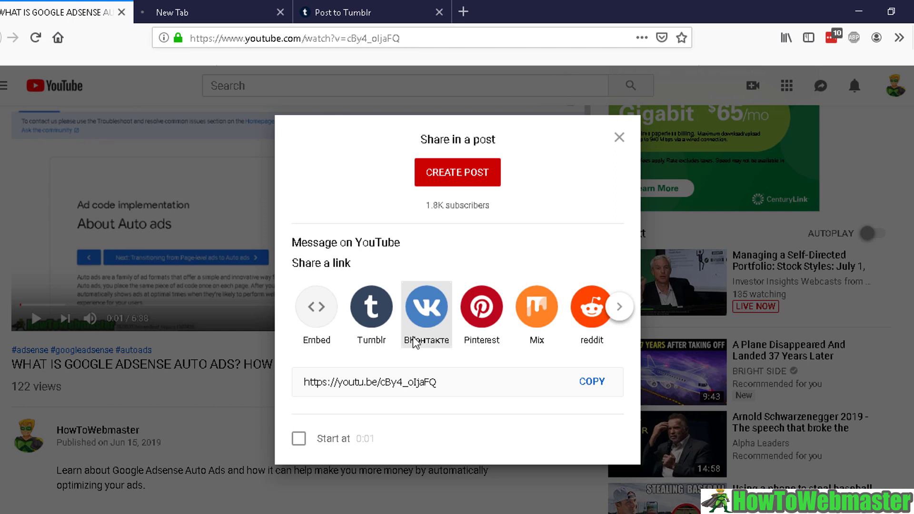
pyautogui.click(479, 326)
pyautogui.click(79, 15)
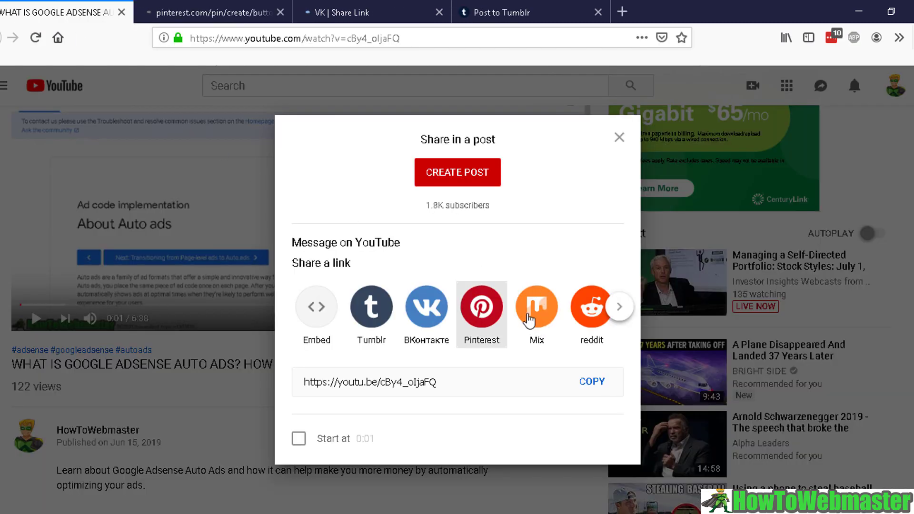
pyautogui.click(529, 317)
pyautogui.click(19, 2)
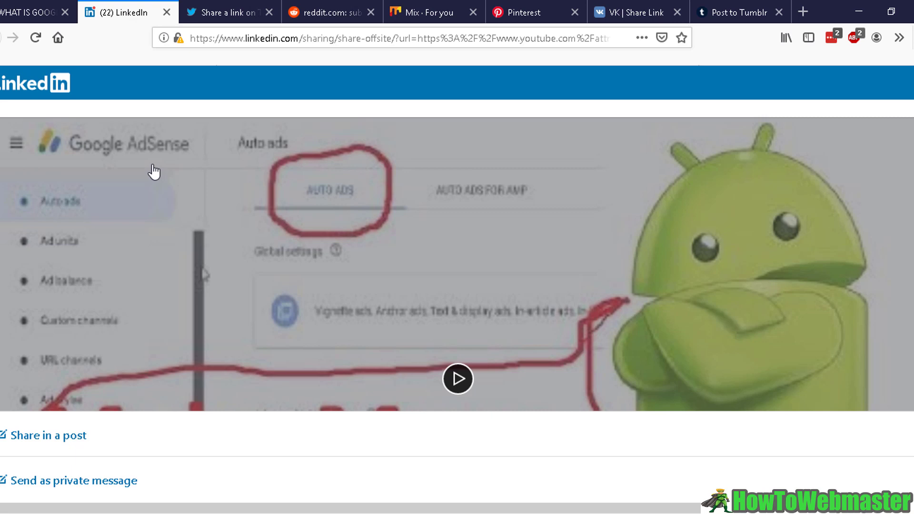
# Post the video on LinkedIn with the pasted hashtag description, copying that caption for reuse.
pyautogui.click(53, 438)
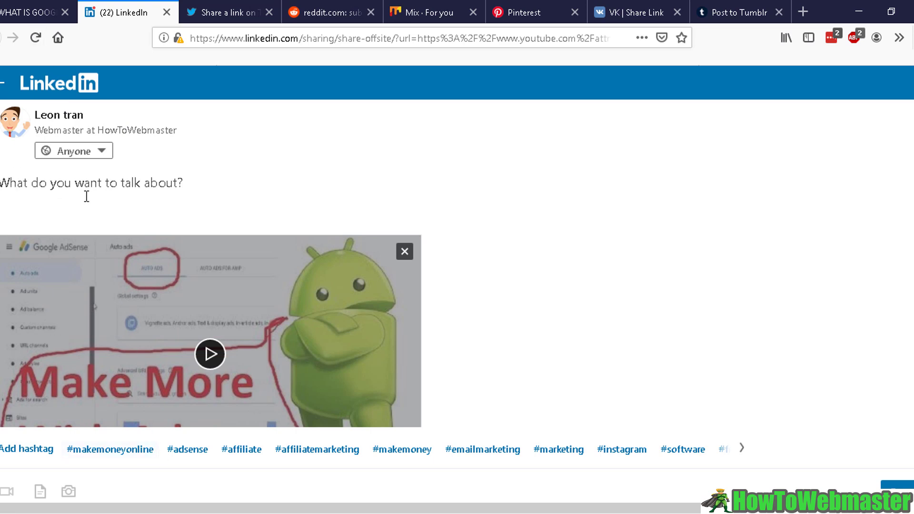
pyautogui.write('Learn more about how google adsense auto ads can increase your earnings! #adsense #makemoneyonline #makemoneyonline #affiliatemarketing #makemoney')
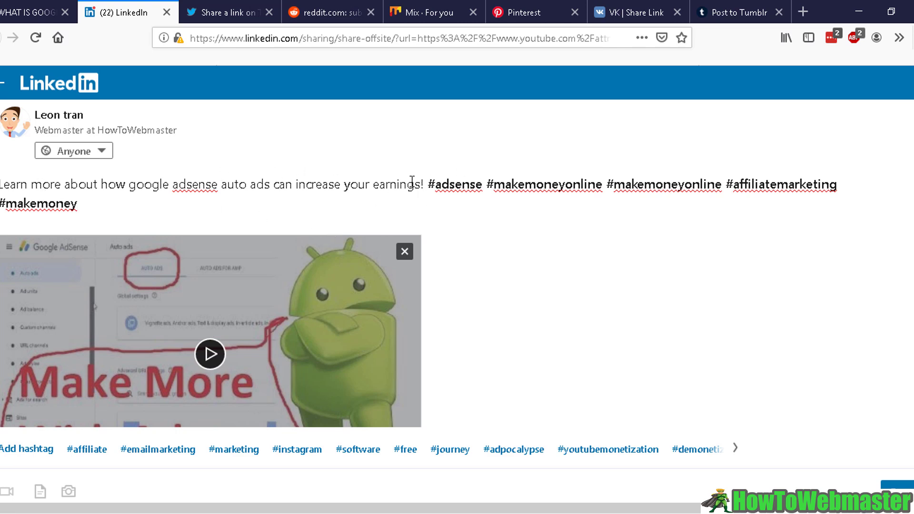
pyautogui.moveTo(96, 206); pyautogui.dragTo(2, 186)
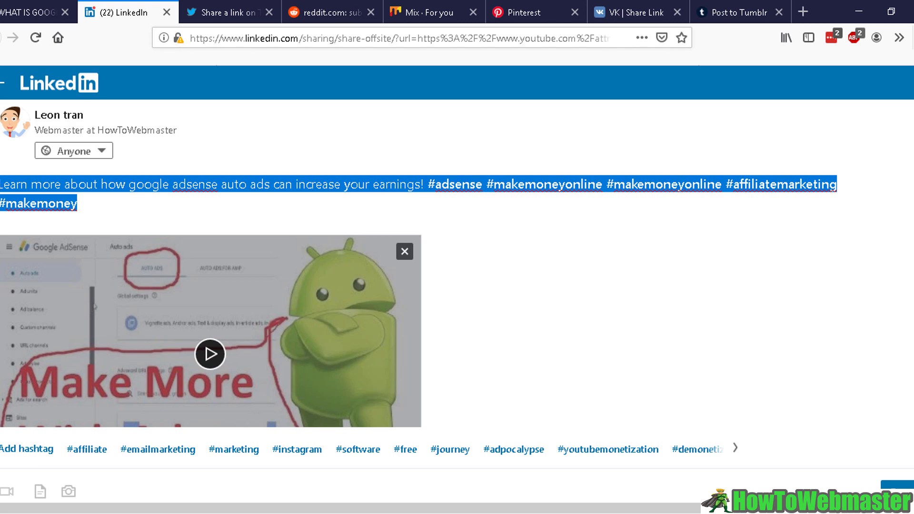
pyautogui.rightClick(10, 183)
pyautogui.click(53, 229)
pyautogui.click(895, 483)
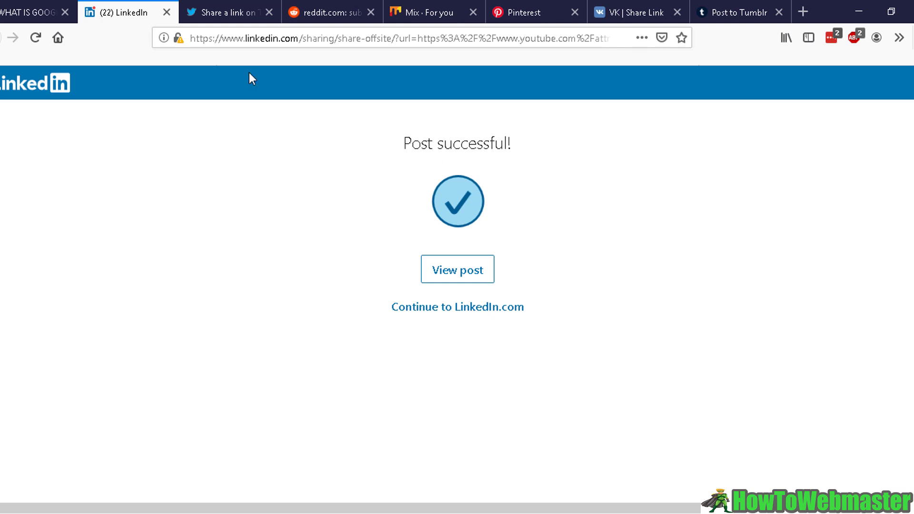
pyautogui.click(166, 12)
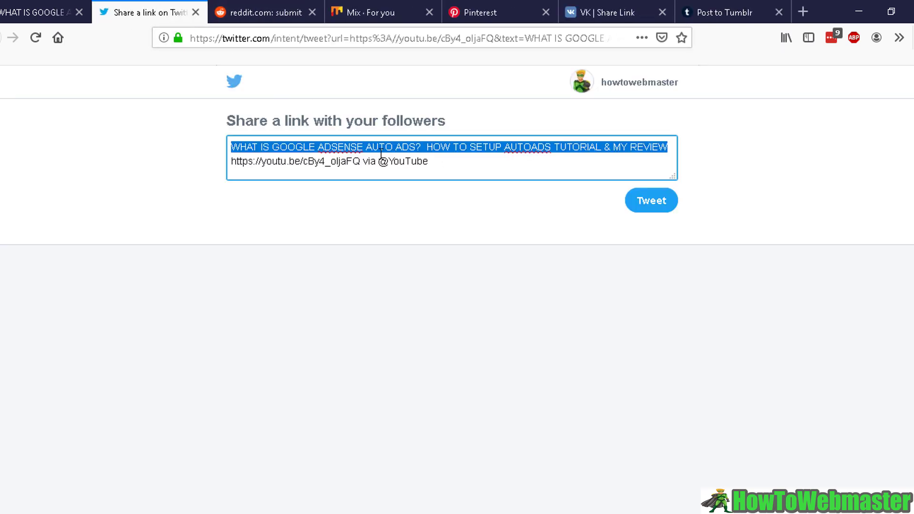
pyautogui.click(431, 163)
pyautogui.moveTo(446, 162); pyautogui.dragTo(365, 161)
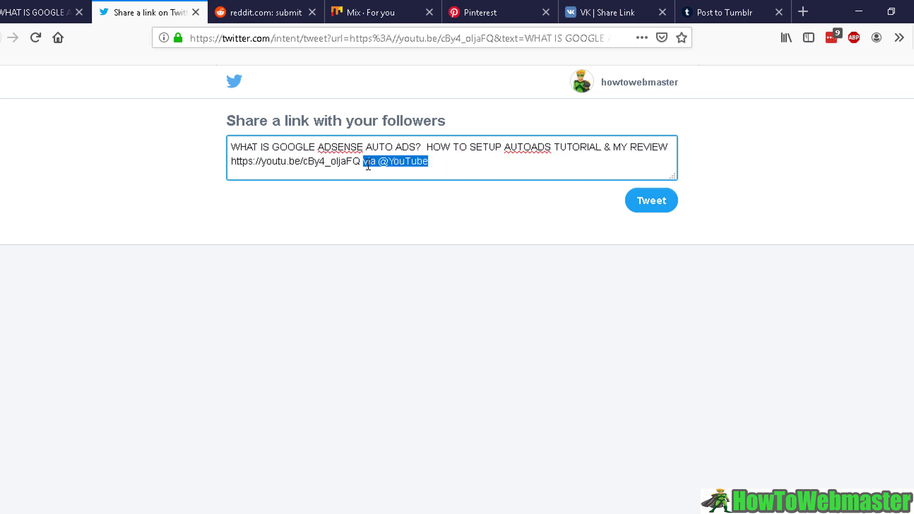
pyautogui.press('BackSpace')
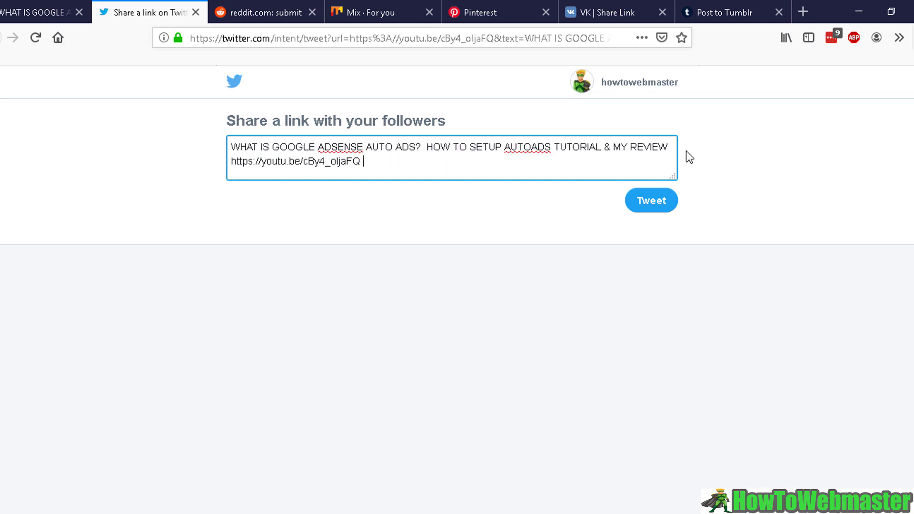
pyautogui.moveTo(667, 146); pyautogui.dragTo(249, 142)
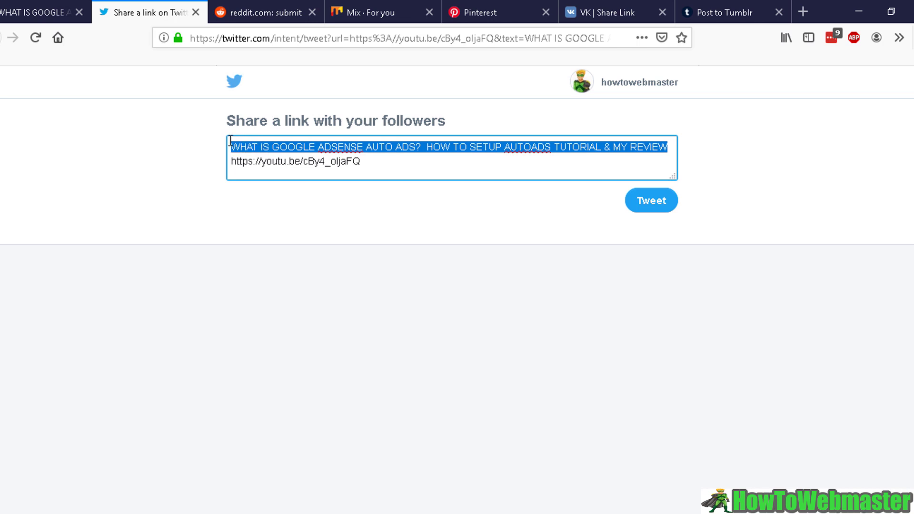
pyautogui.hotkey('ctrl', 'v')
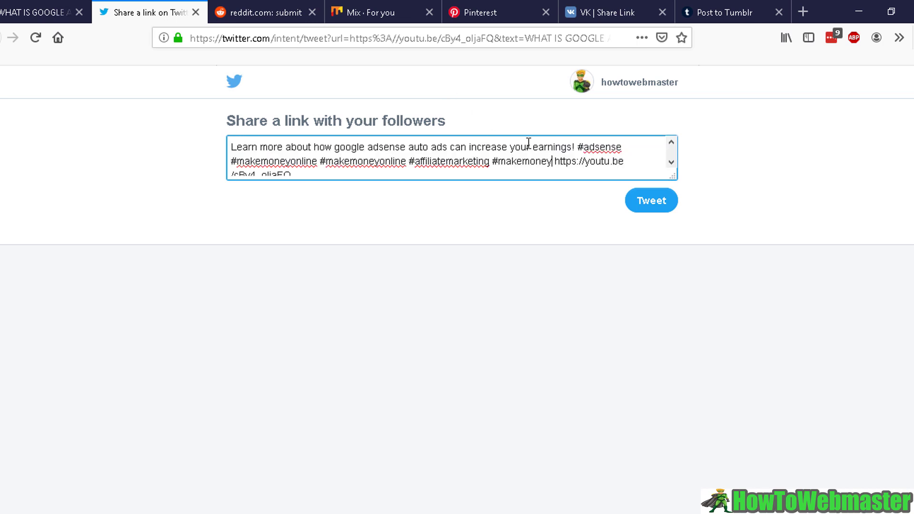
pyautogui.click(645, 203)
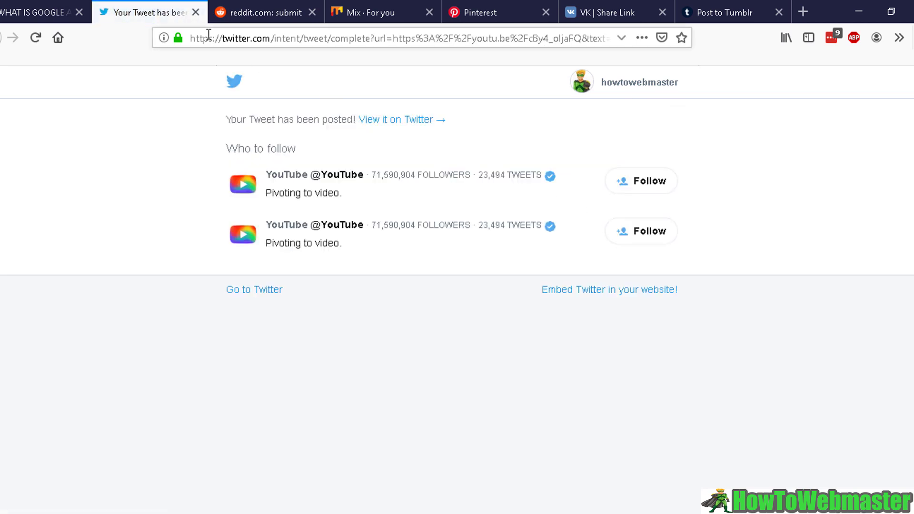
# Close Twitter and pick r/howtowebmaster as the subreddit for the Reddit link post.
pyautogui.click(195, 12)
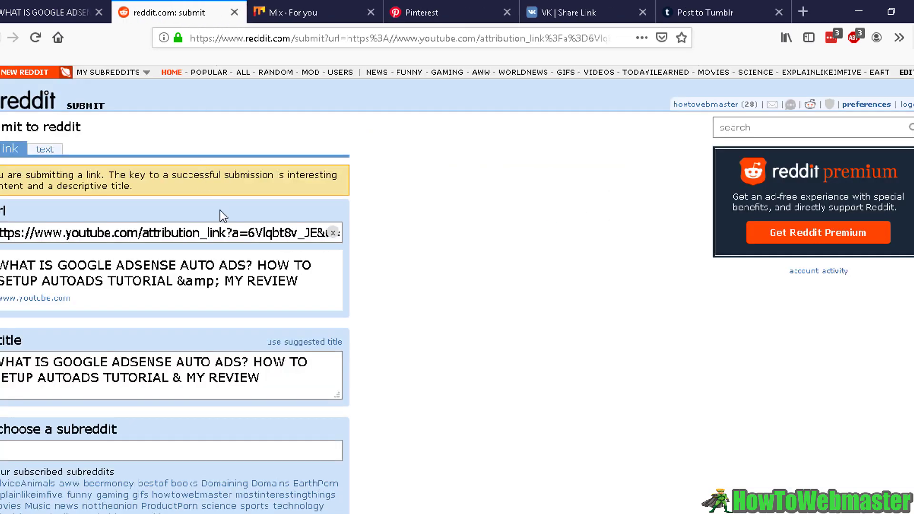
pyautogui.scroll(-5, 338, 261)
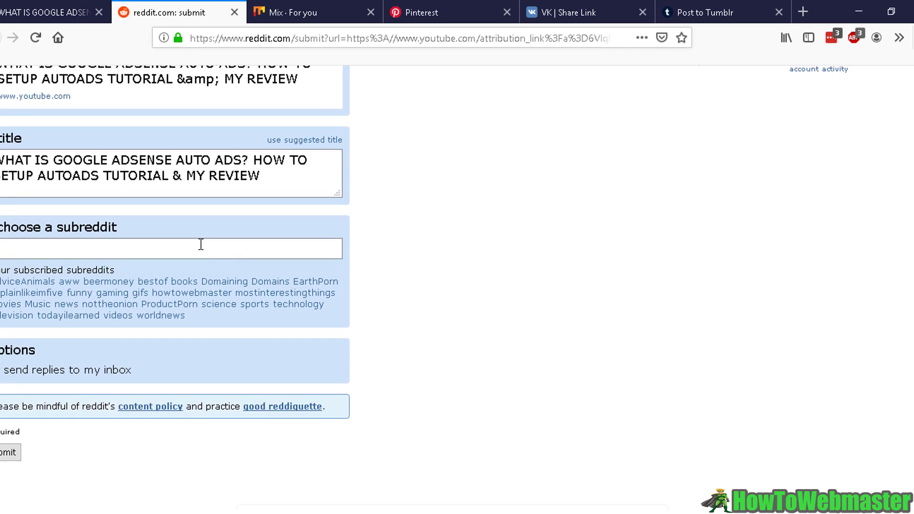
pyautogui.click(219, 247)
pyautogui.write('ho')
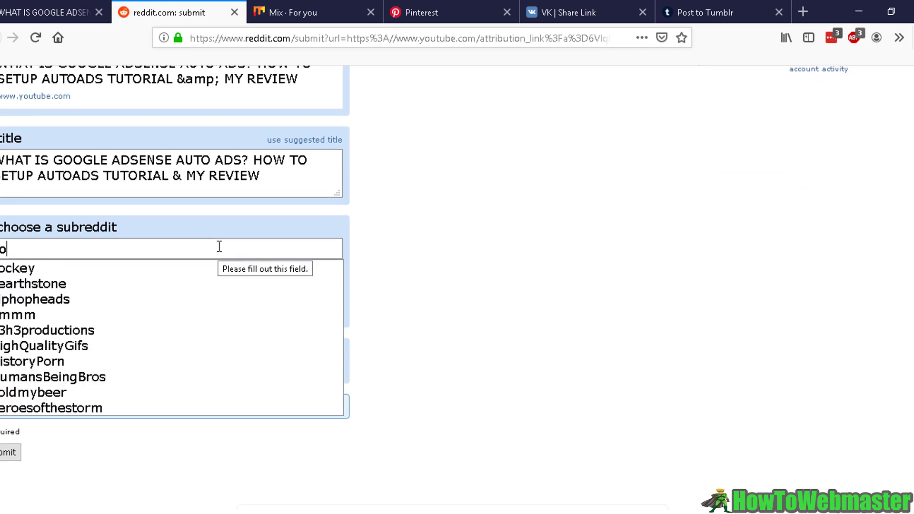
pyautogui.write('wtoweb')
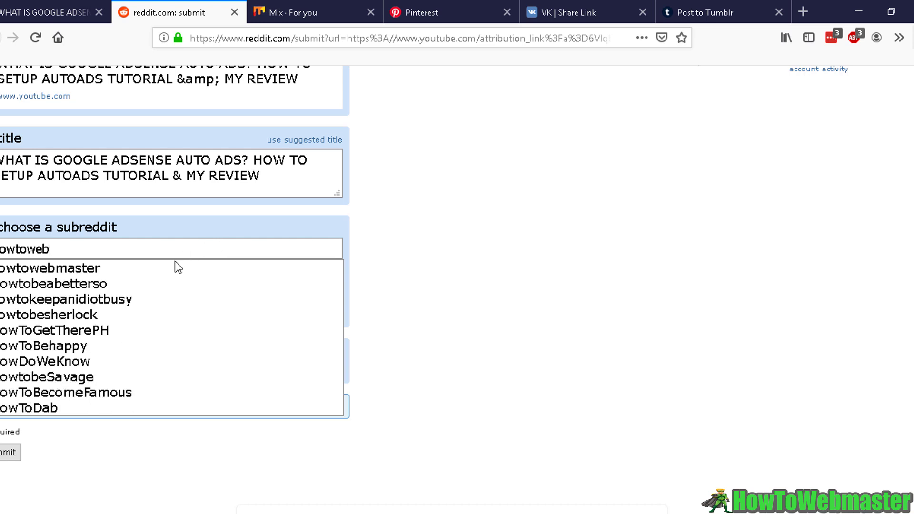
pyautogui.click(121, 267)
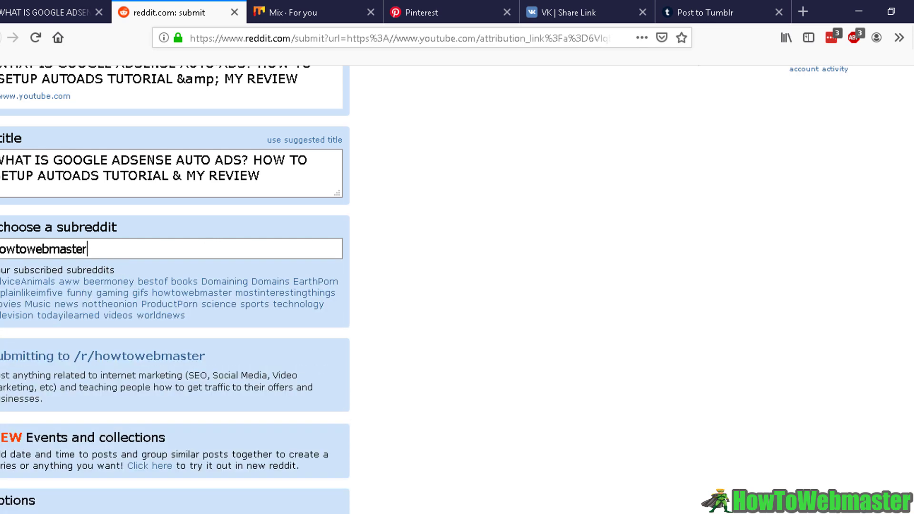
# Submit and approve the Reddit link post, then close the Reddit tab.
pyautogui.scroll(-2, 202, 188)
pyautogui.scroll(-1, 202, 188)
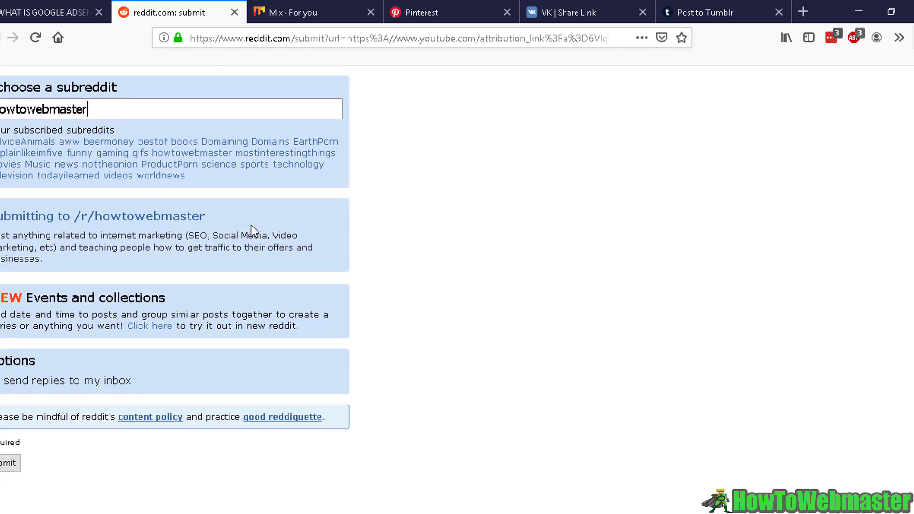
pyautogui.click(10, 463)
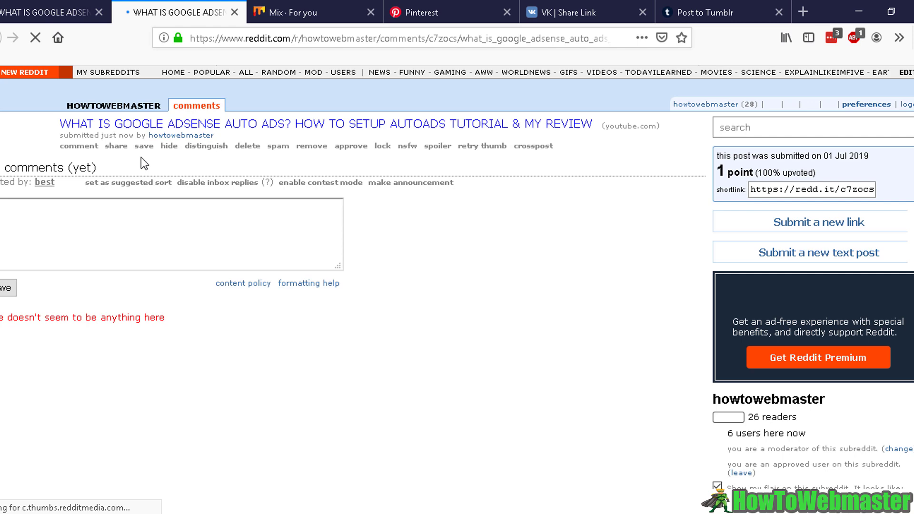
pyautogui.click(358, 148)
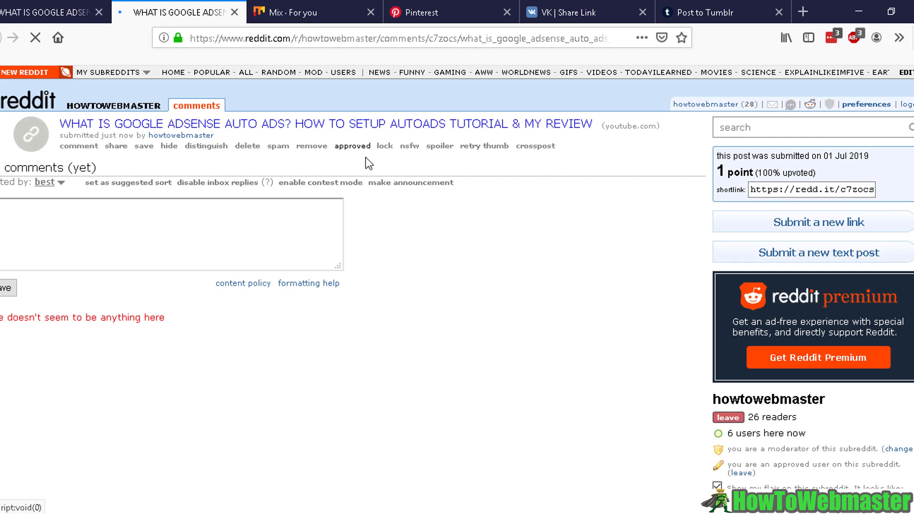
pyautogui.click(236, 13)
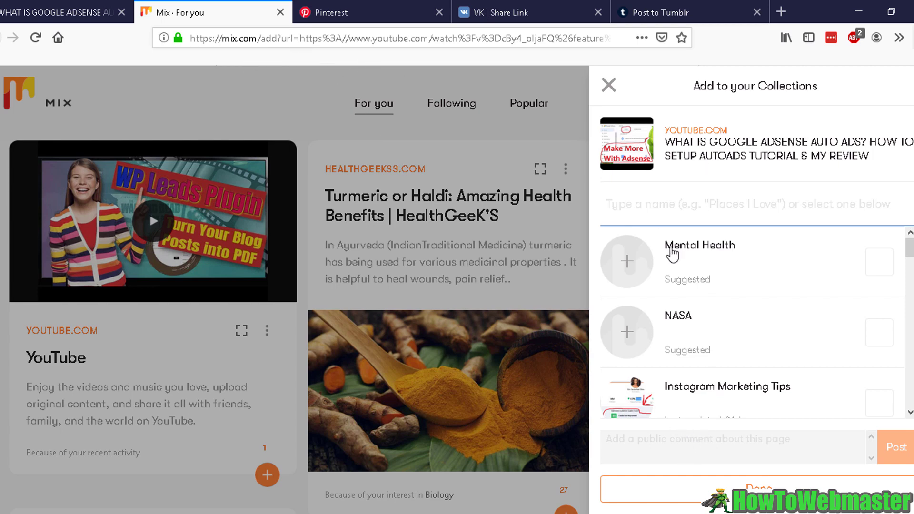
# Tick Make Money Online for the video, post the pasted hashtag comment, and finish.
pyautogui.moveTo(910, 237); pyautogui.dragTo(912, 307)
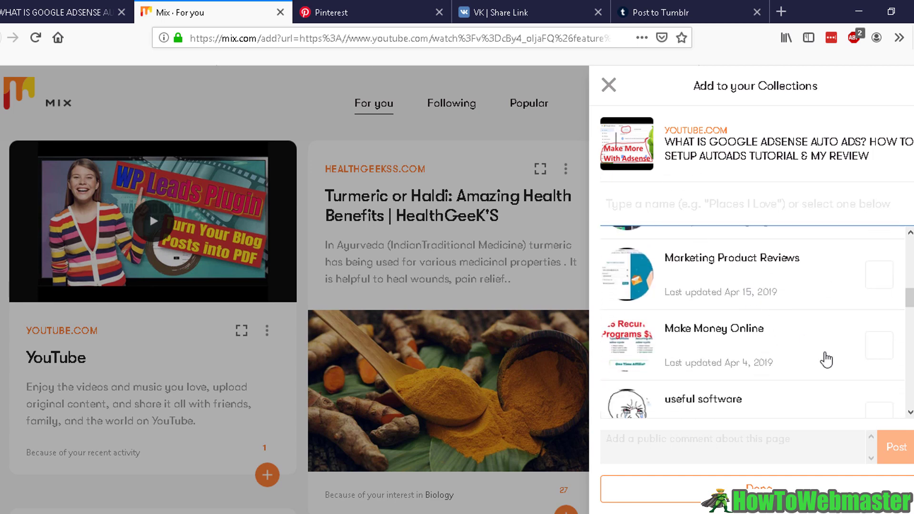
pyautogui.click(880, 353)
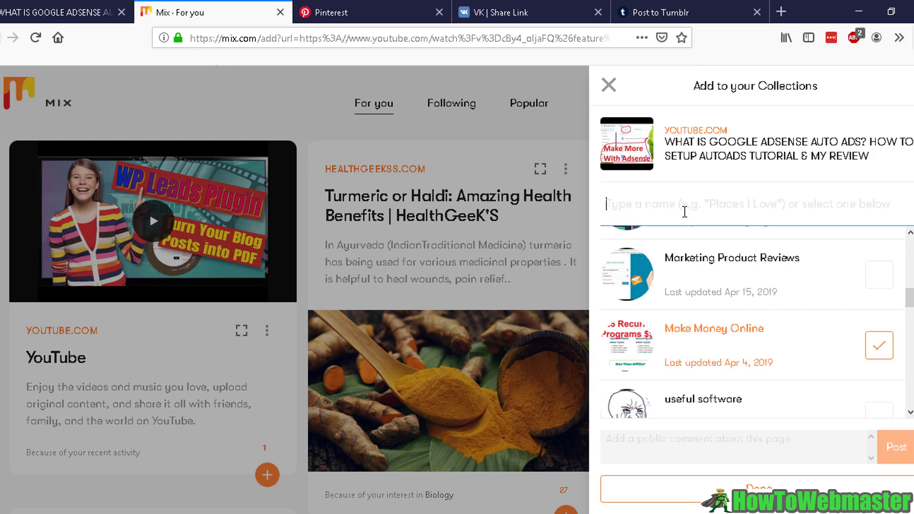
pyautogui.click(690, 447)
pyautogui.hotkey('ctrl', 'v')
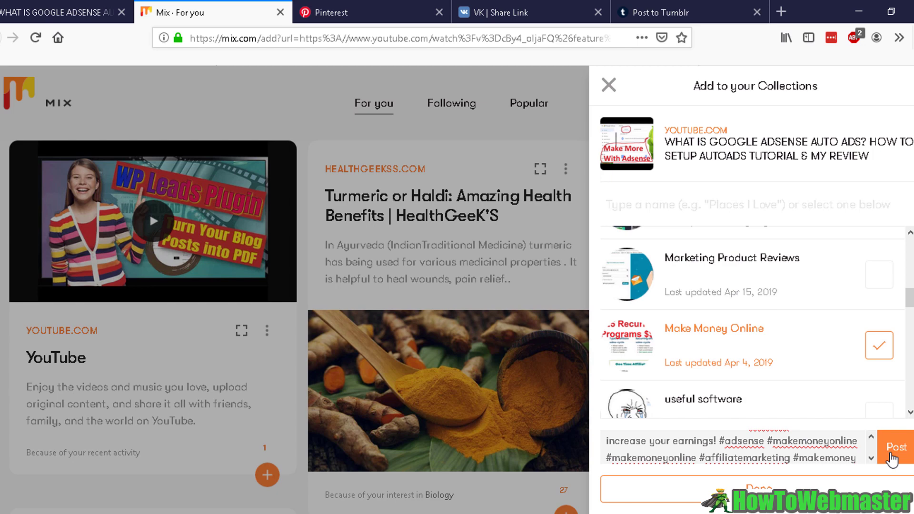
pyautogui.click(891, 455)
pyautogui.click(744, 488)
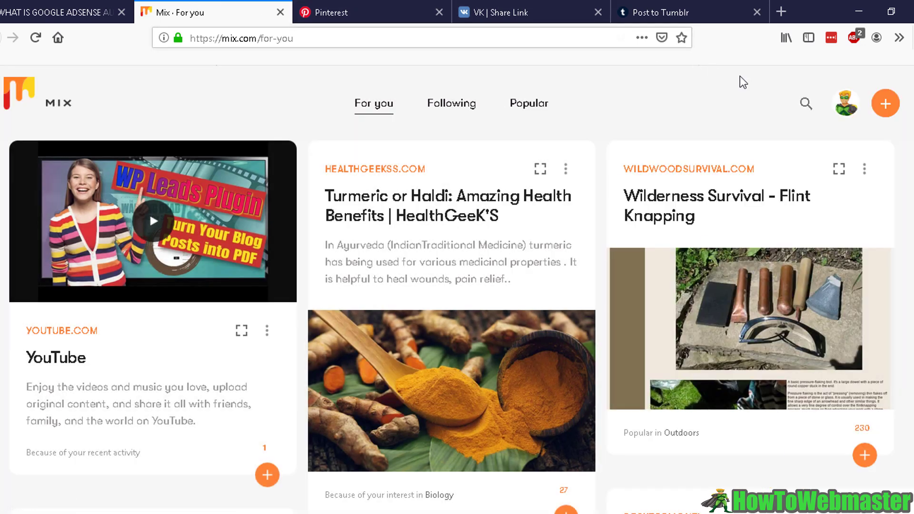
# Open the HowToWebmaster profile and scroll its posts to check the AdSense video is listed.
pyautogui.click(834, 109)
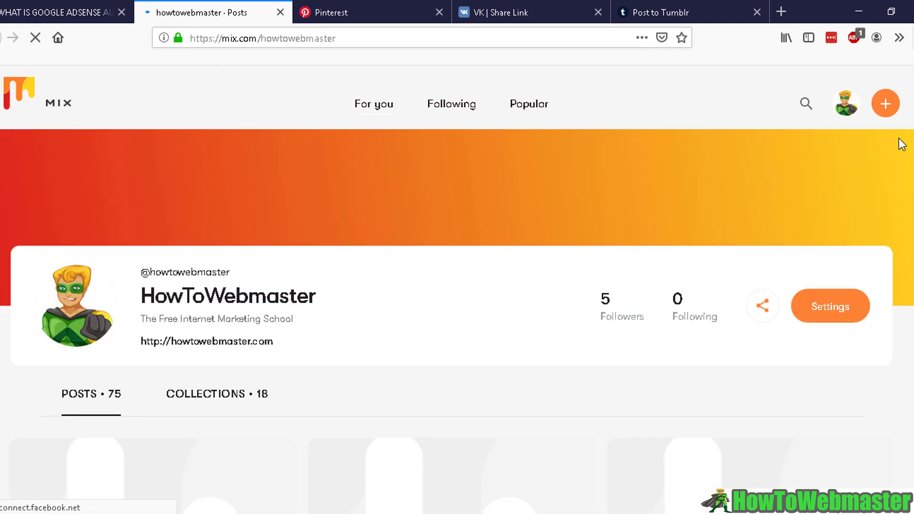
pyautogui.scroll(-2, 746, 402)
pyautogui.scroll(-3, 909, 122)
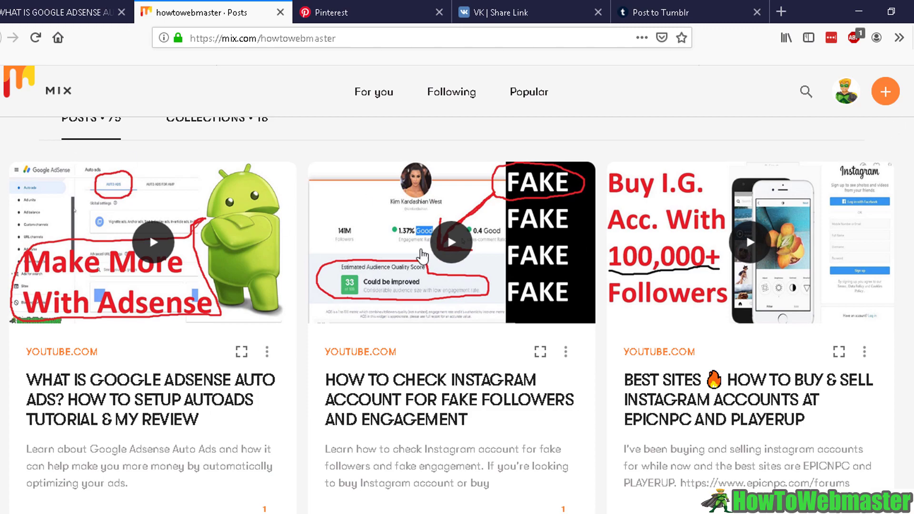
pyautogui.scroll(-10, 457, 314)
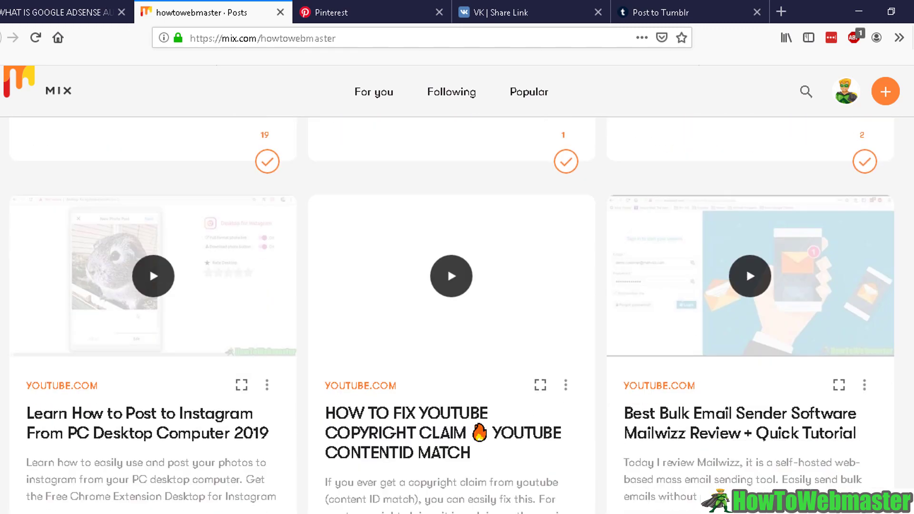
pyautogui.scroll(10, 457, 315)
pyautogui.scroll(3, 582, 331)
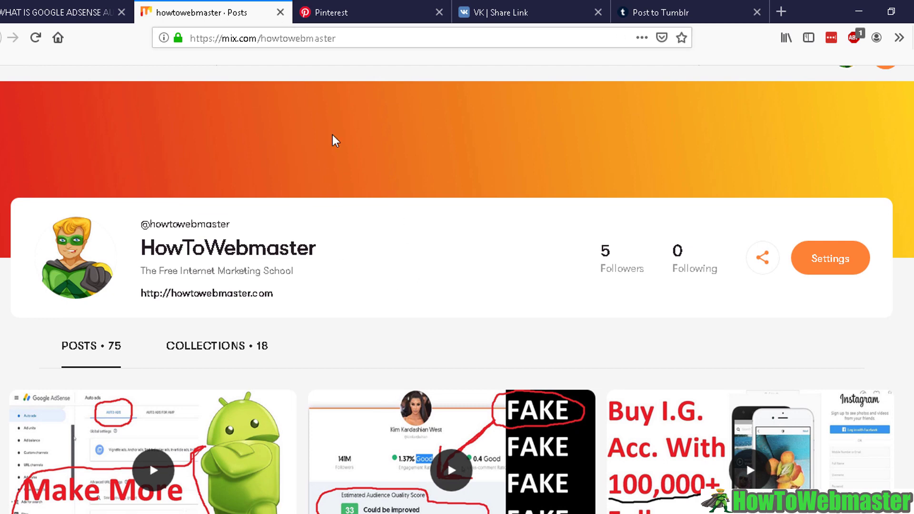
# Close Mix, then pin the video to Make Money Online with the hashtag description, and close Pinterest.
pyautogui.click(281, 12)
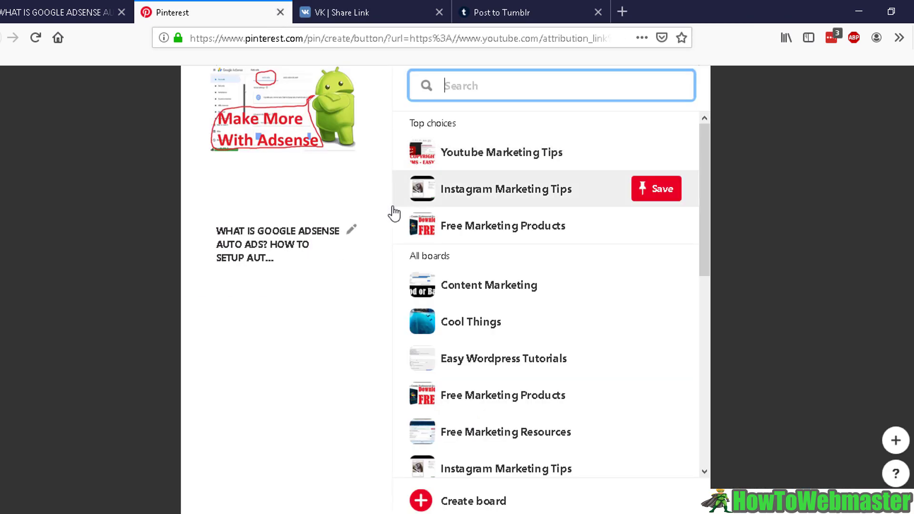
pyautogui.click(351, 230)
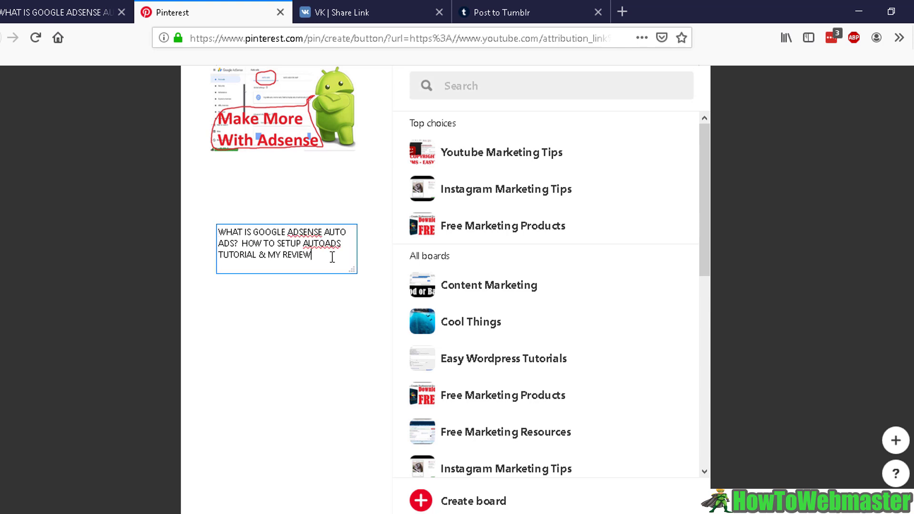
pyautogui.hotkey('ctrl', 'a')
pyautogui.hotkey('ctrl', 'v')
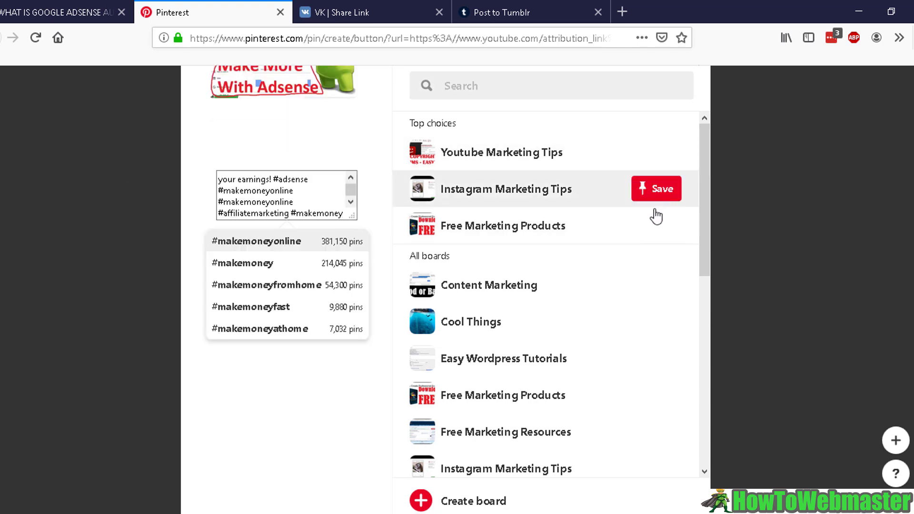
pyautogui.moveTo(705, 223); pyautogui.dragTo(707, 306)
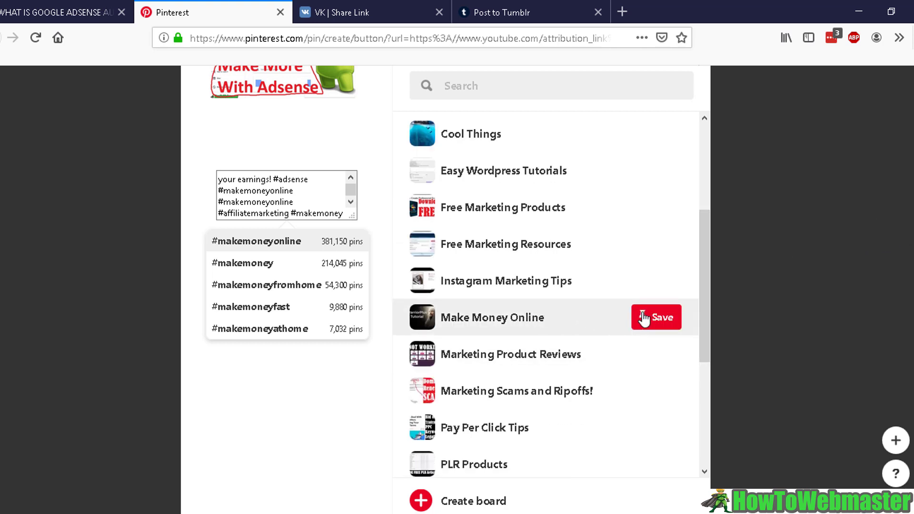
pyautogui.click(655, 319)
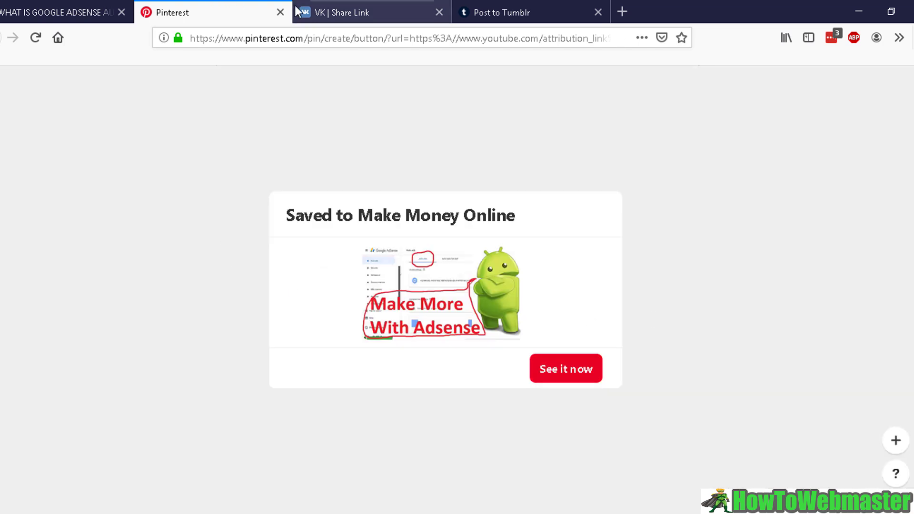
pyautogui.click(280, 12)
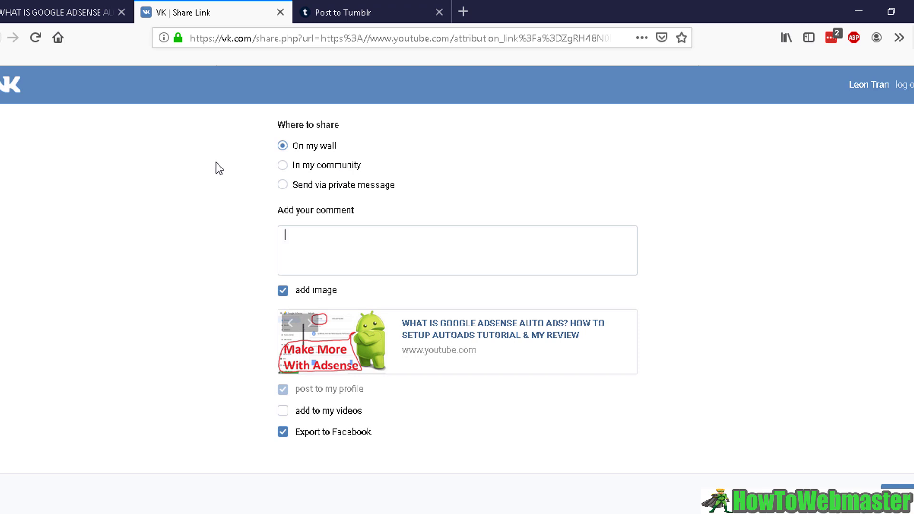
# Share the video to the HowToWebmaster VK community with the pasted hashtag comment, also adding it to my videos.
pyautogui.click(321, 163)
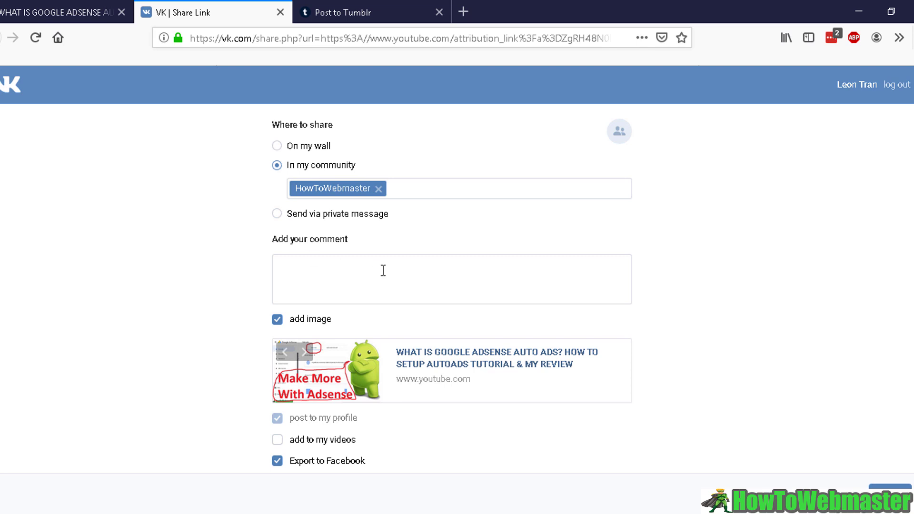
pyautogui.click(363, 279)
pyautogui.write('Learn more about how google adsense auto ads can increase your earnings! #adsense #makemoneyonline #makemoneyonline #affiliatemarketing #makemoney')
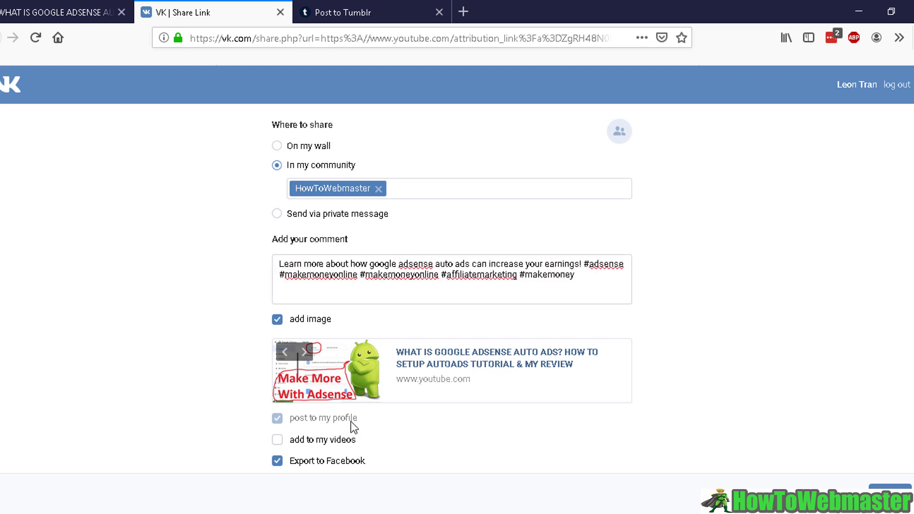
pyautogui.click(276, 440)
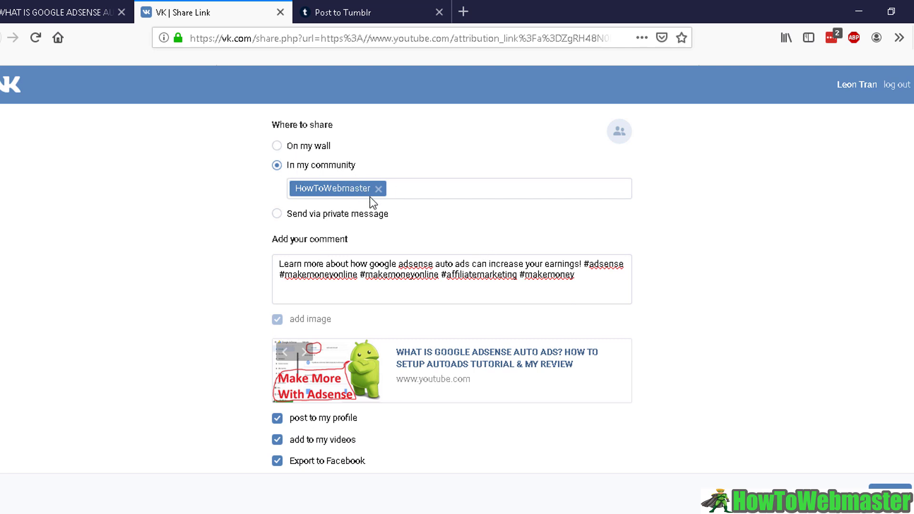
pyautogui.click(889, 490)
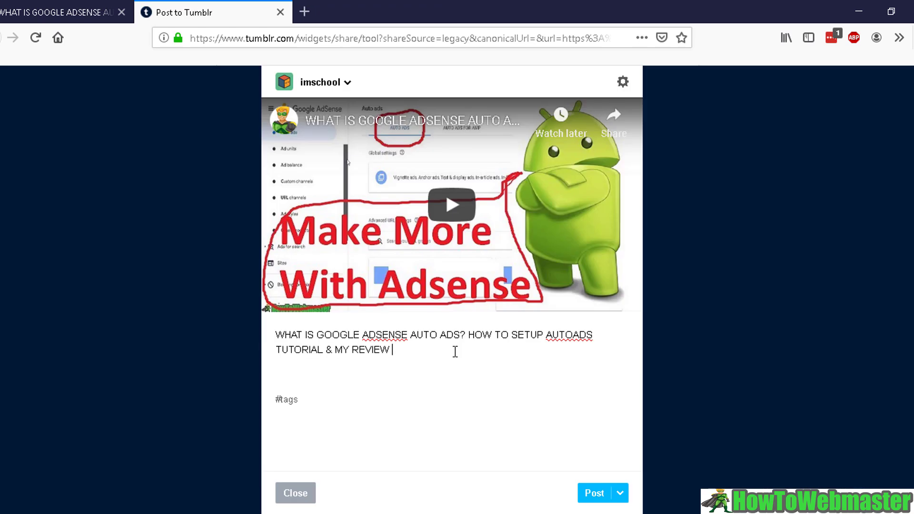
# Post to imschool with the hashtag caption and make money, AdSense and affiliate tags, then close Tumblr.
pyautogui.hotkey('ctrl', 'a')
pyautogui.write('Learn more about how google adsense auto ads can increase your earnings! #adsense #makemoneyonline #makemoneyonline #affiliatemarketing #makemoney')
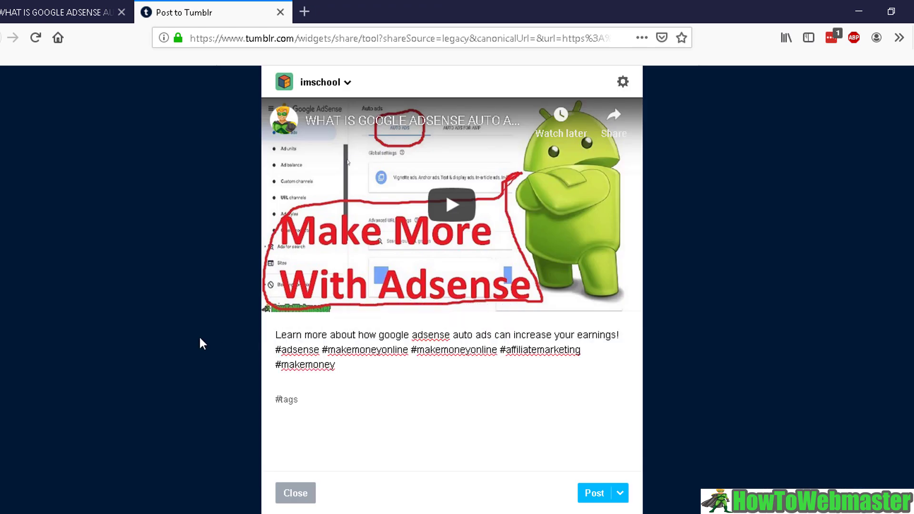
pyautogui.click(306, 400)
pyautogui.write('ake')
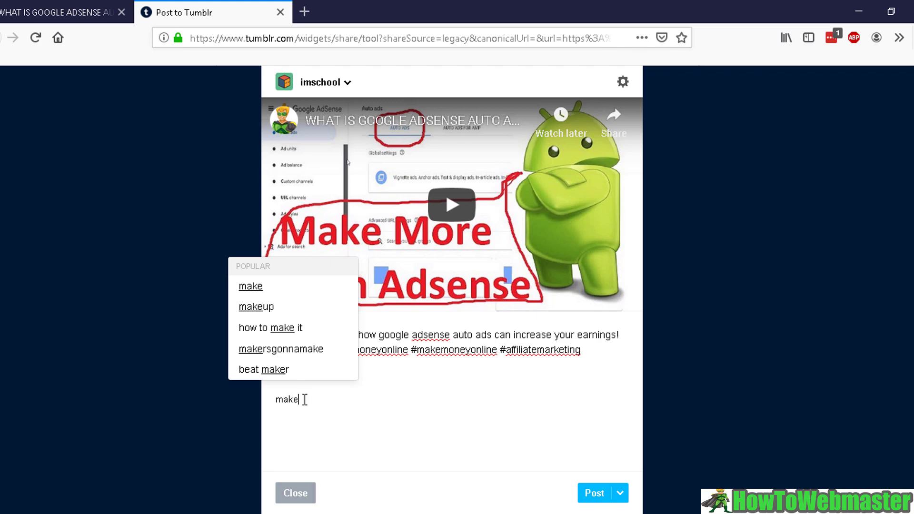
pyautogui.hotkey('ctrl', 'v')
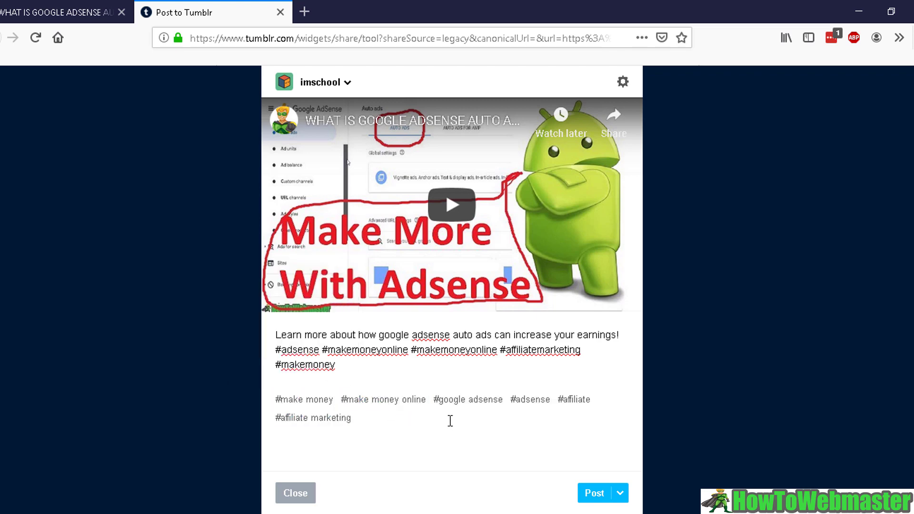
pyautogui.click(595, 494)
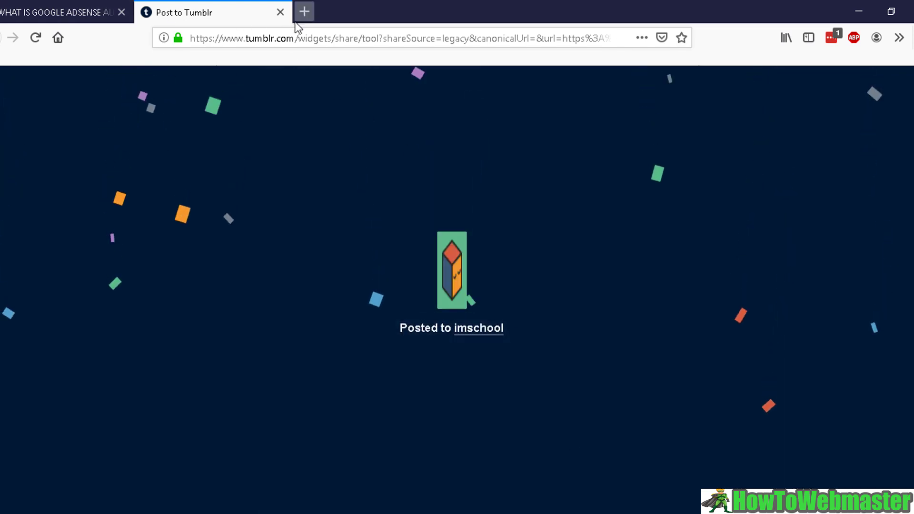
pyautogui.click(280, 12)
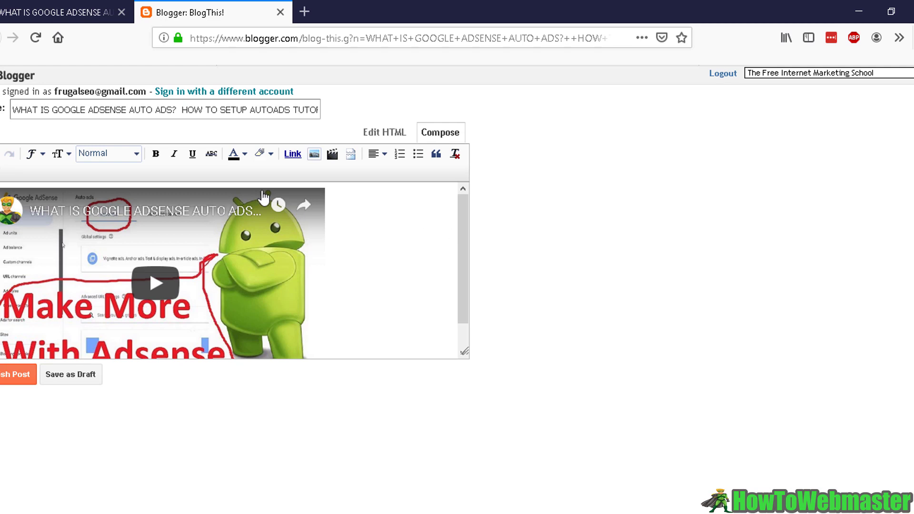
# Publish the BlogThis! post embedding the AdSense video to The Free Internet Marketing School.
pyautogui.click(76, 10)
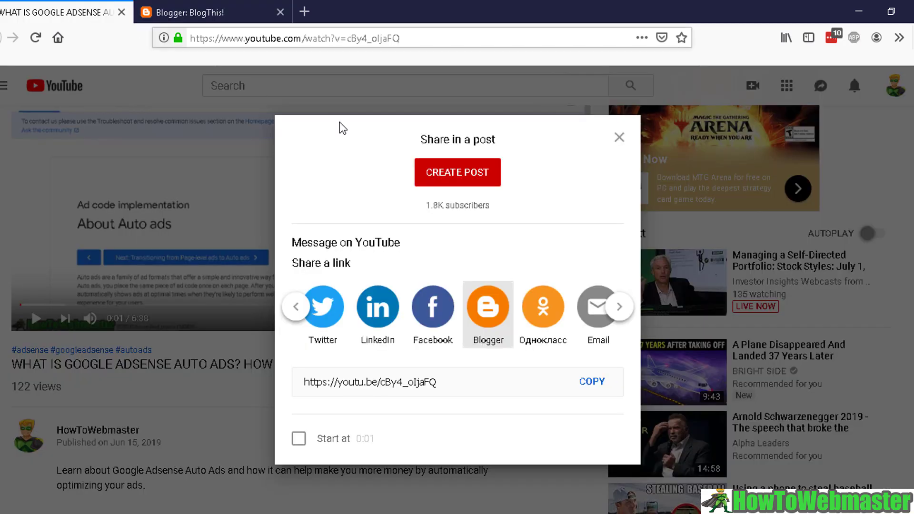
pyautogui.click(207, 11)
pyautogui.scroll(-1, 465, 262)
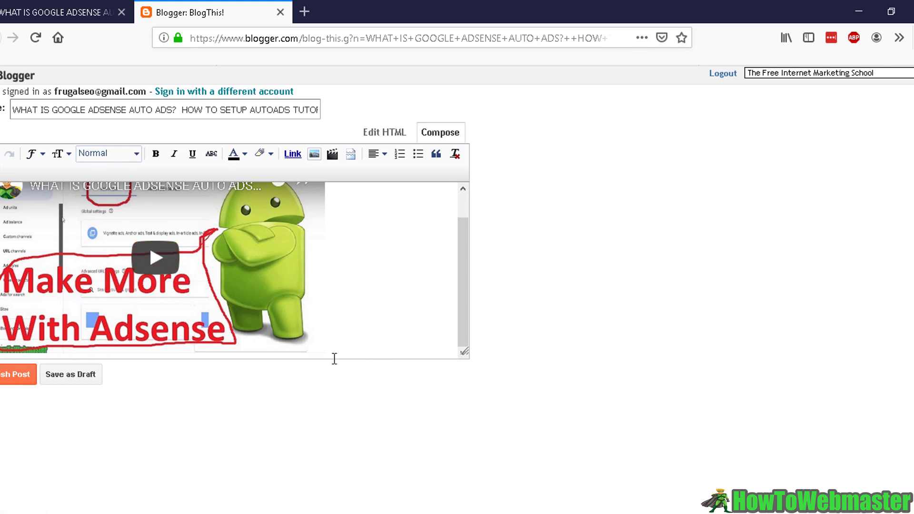
pyautogui.click(20, 376)
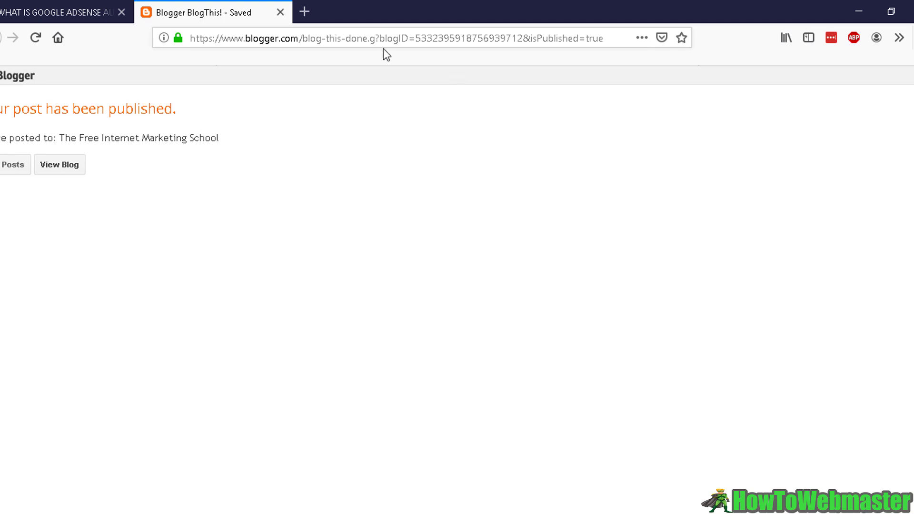
# Close the Blogger tab to get back to the video's Share dialog.
pyautogui.click(281, 12)
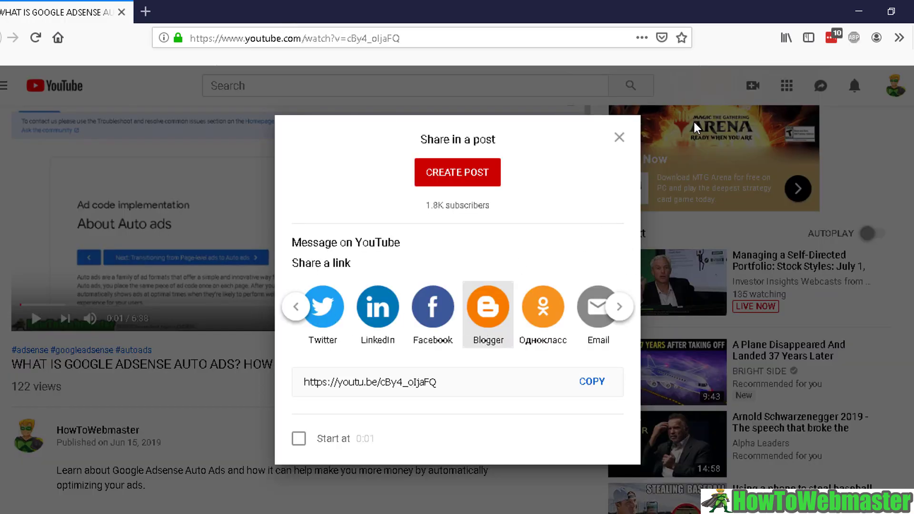